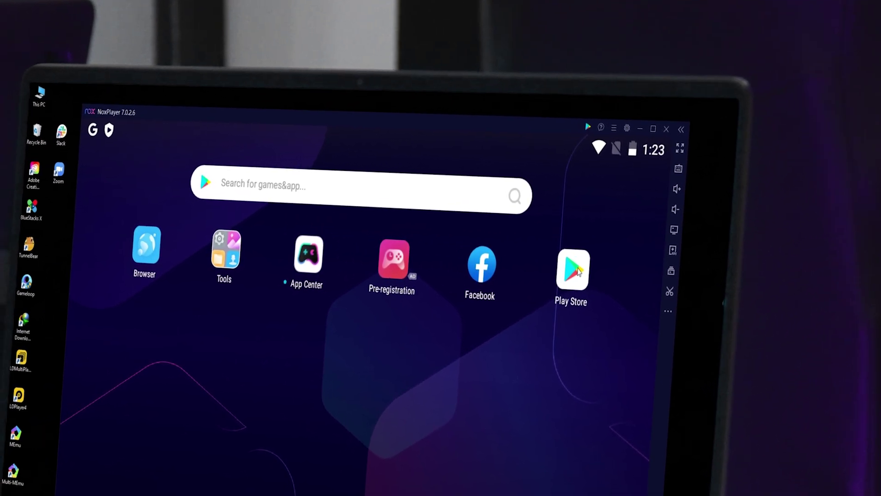
Step: Launch the Google Play Store from NoxPlayer's home screen icon
left_click(532, 286)
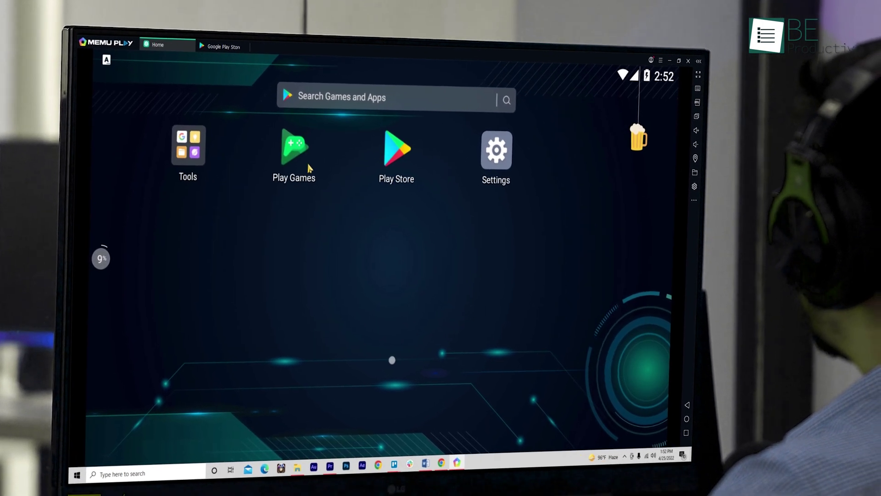
left_click(418, 165)
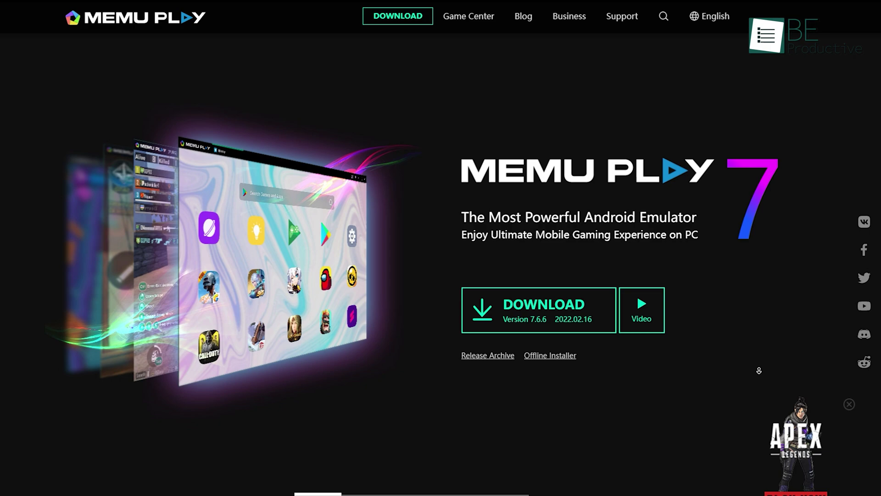
scroll(759, 370, "down", 2)
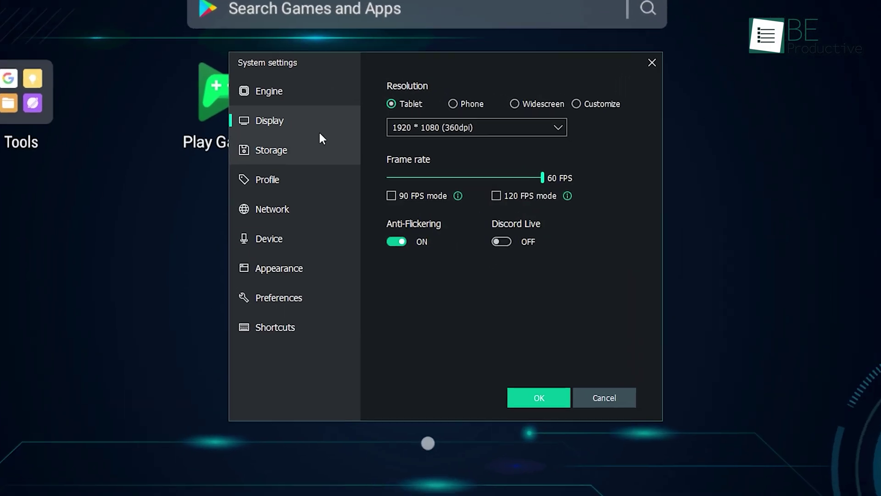
left_click(275, 69)
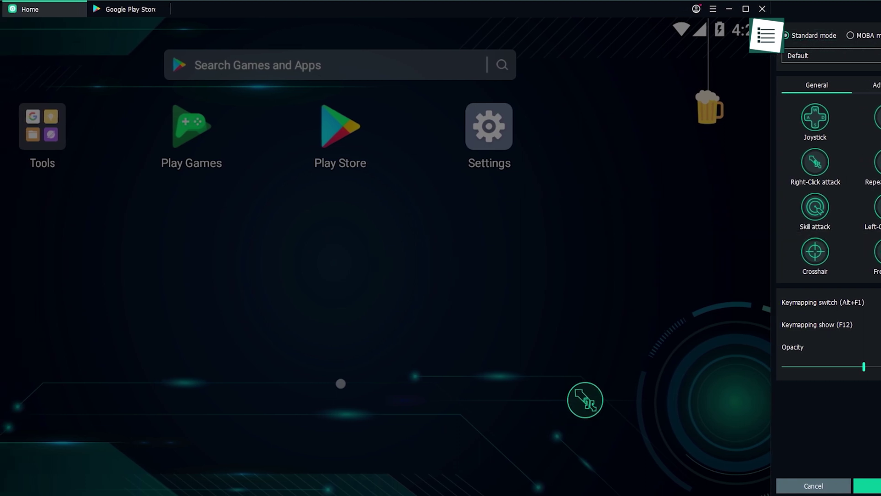
scroll(838, 193, "down", 3)
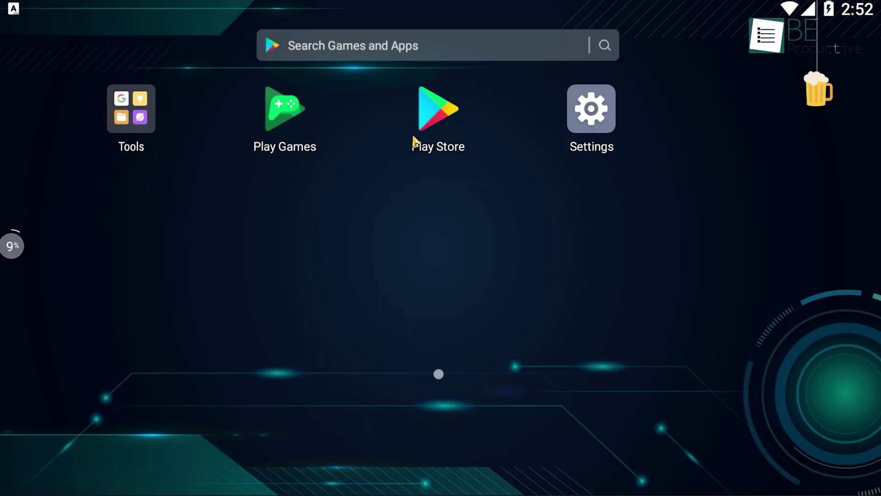
Step: Launch MEmu Play's Google Play Store and switch it to the Games section
left_click(449, 134)
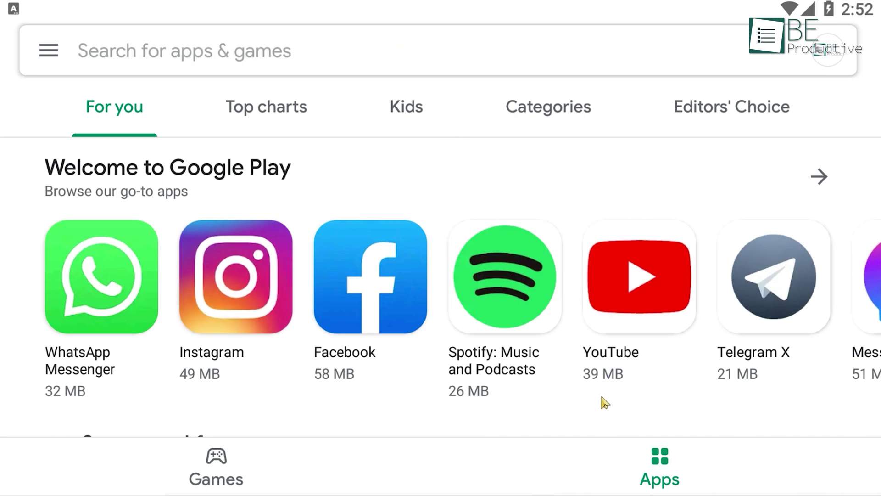
left_click(236, 481)
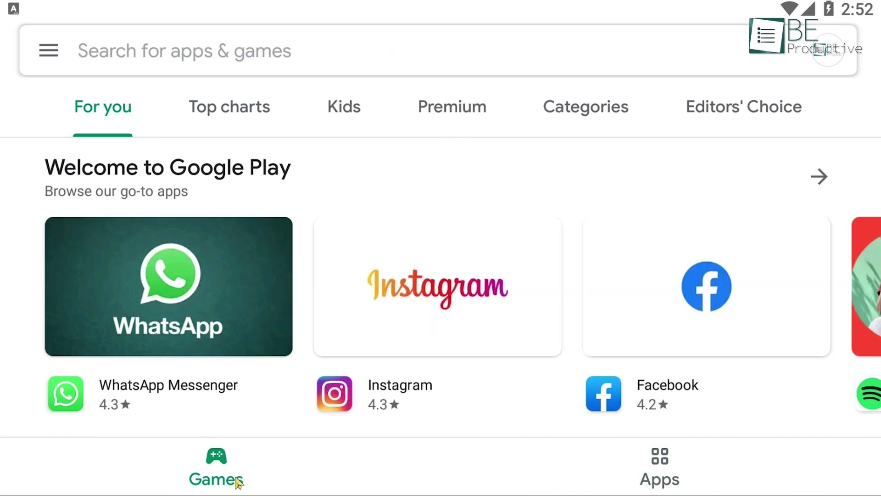
scroll(524, 419, "down", 5)
scroll(527, 335, "down", 3)
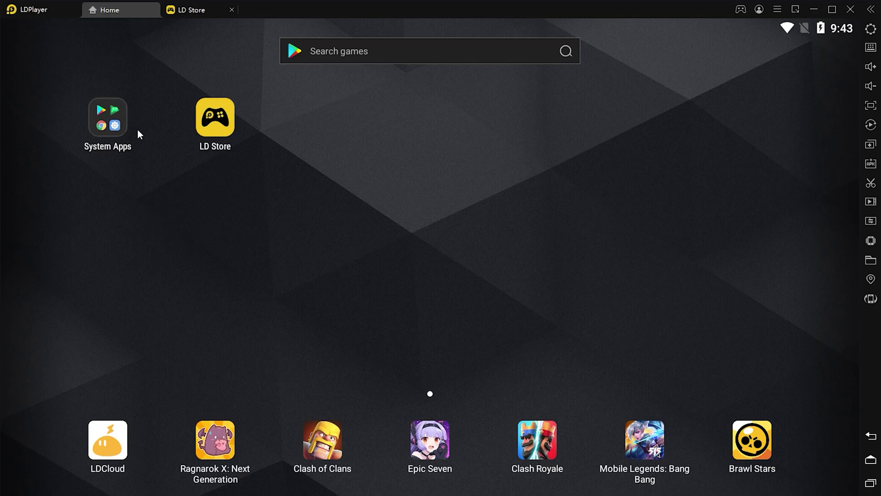
left_click(137, 129)
left_click(101, 157)
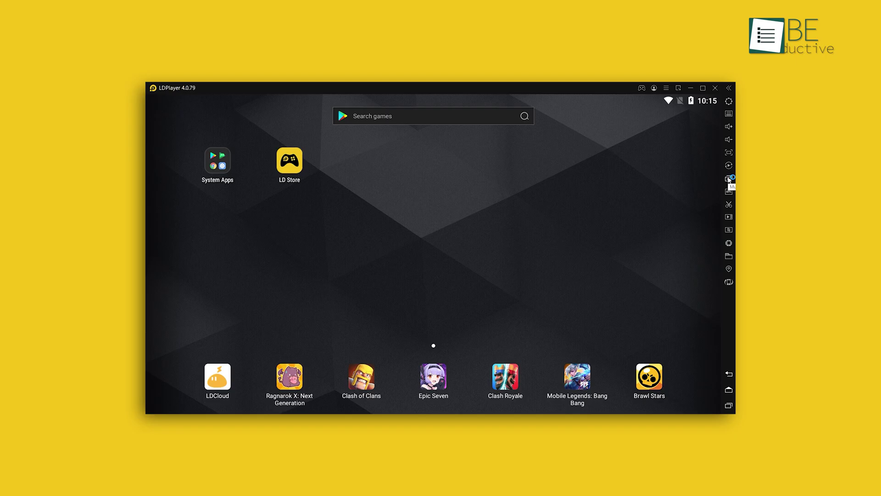
left_click(728, 179)
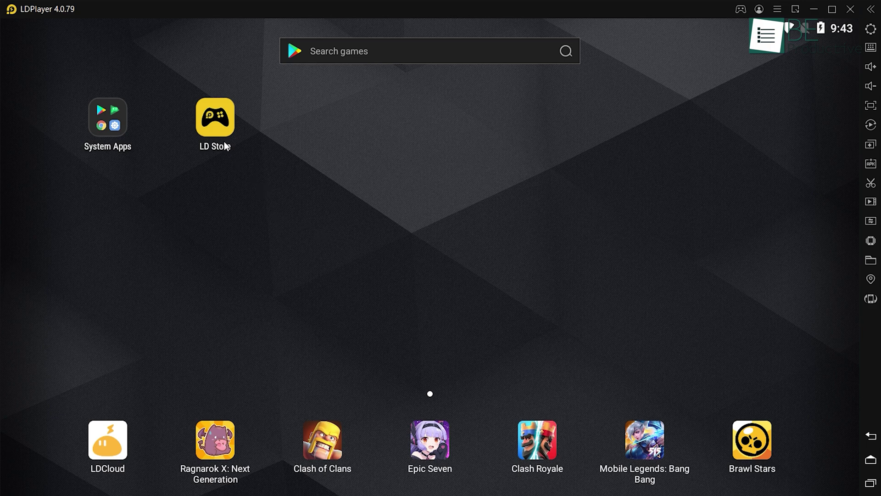
left_click(106, 127)
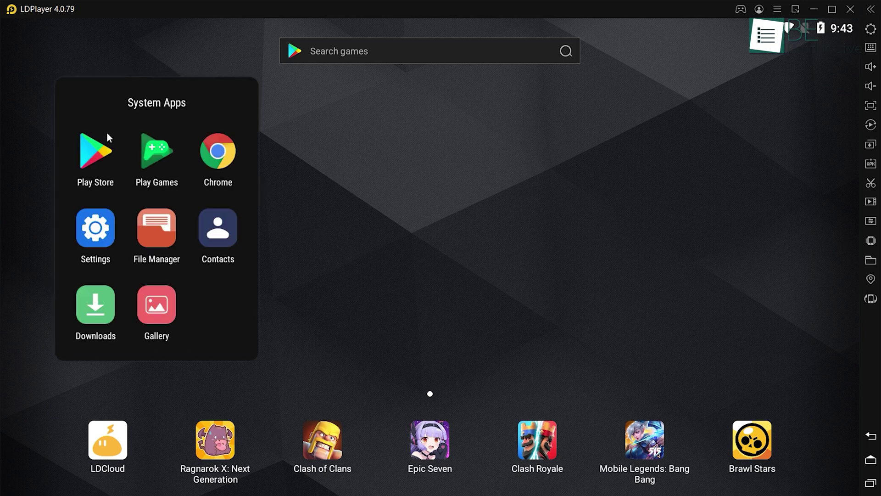
left_click(314, 171)
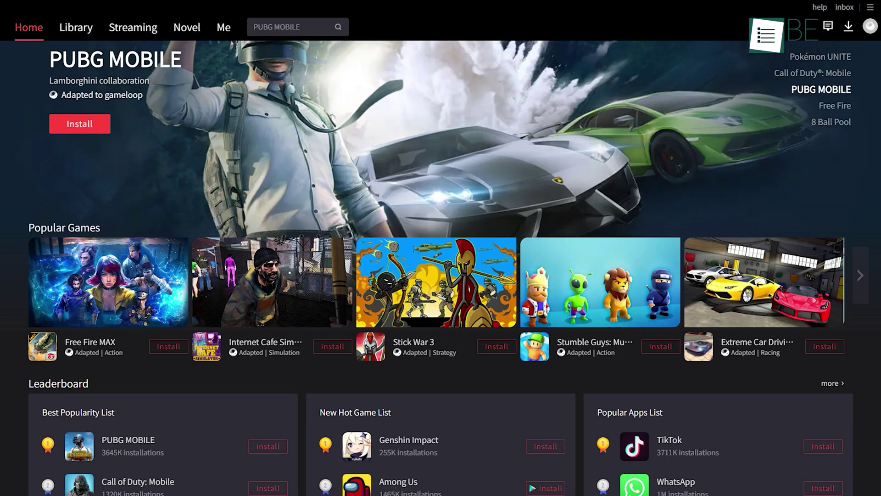
scroll(441, 275, "down", 2)
scroll(441, 276, "down", 2)
scroll(441, 275, "down", 3)
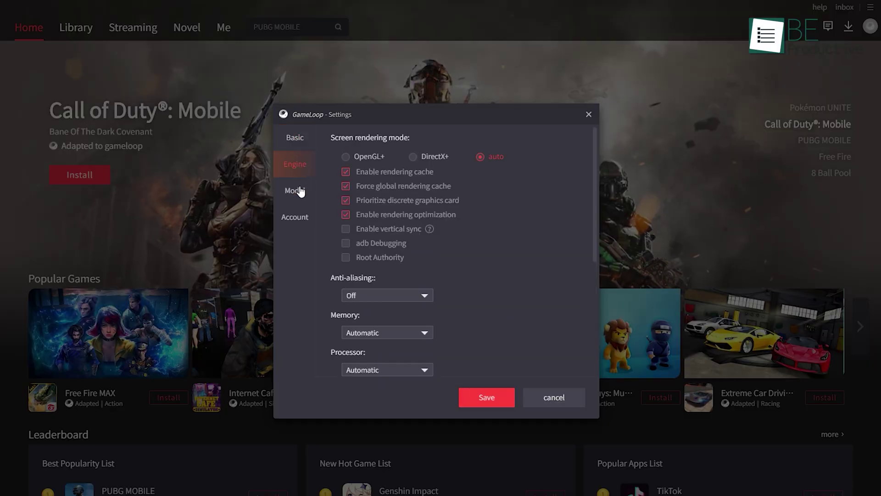
Step: Set GameLoop's phone model to the common Asus ROG 2
left_click(296, 191)
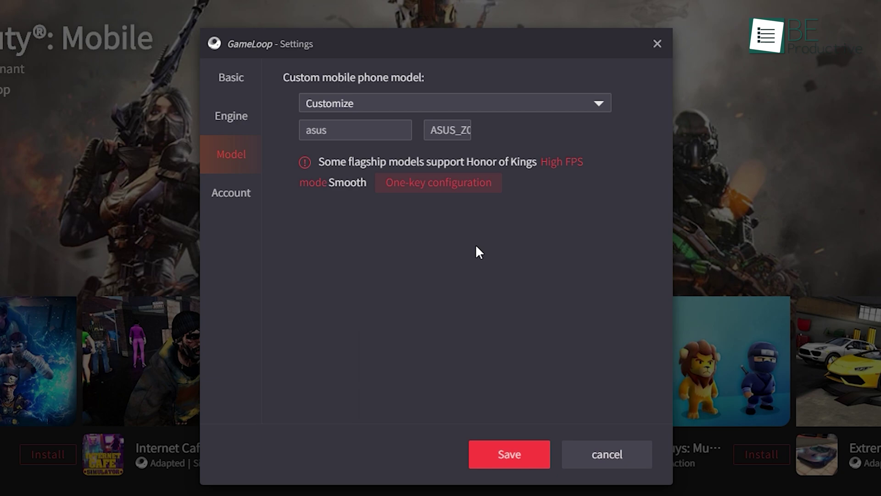
left_click(447, 191)
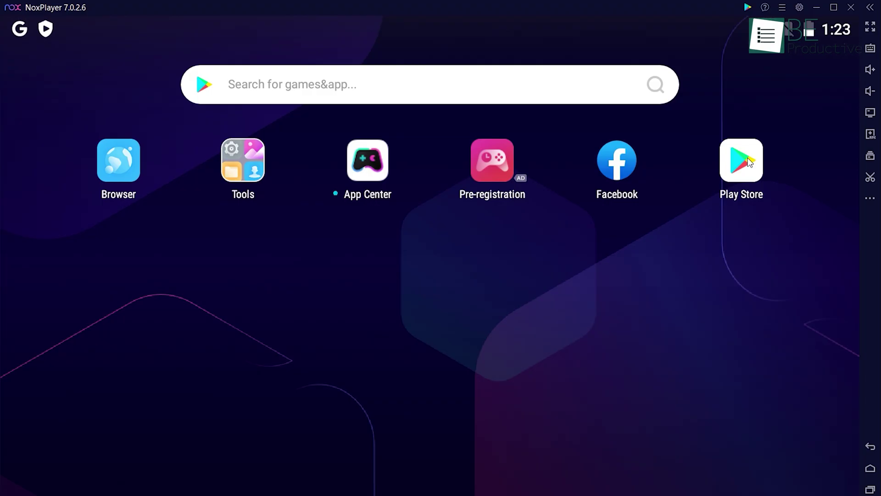
Step: Launch NoxPlayer's Play Store and expand the Welcome to Google Play collection
left_click(749, 163)
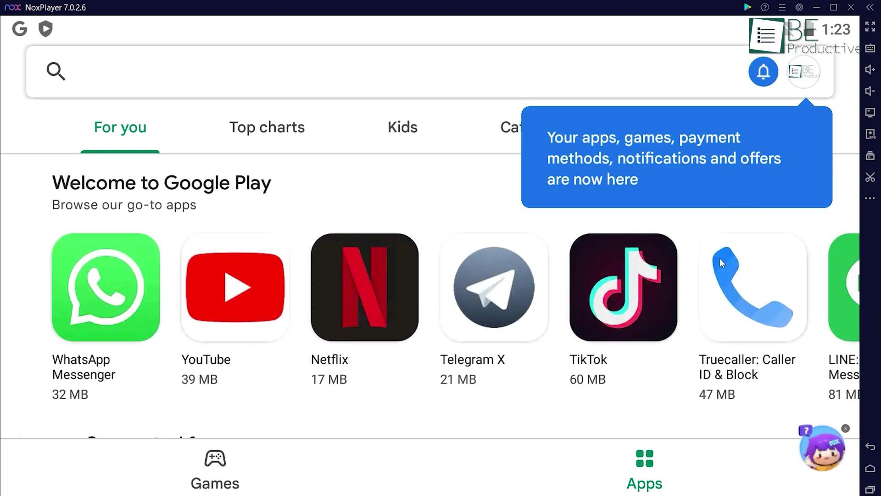
left_click(410, 208)
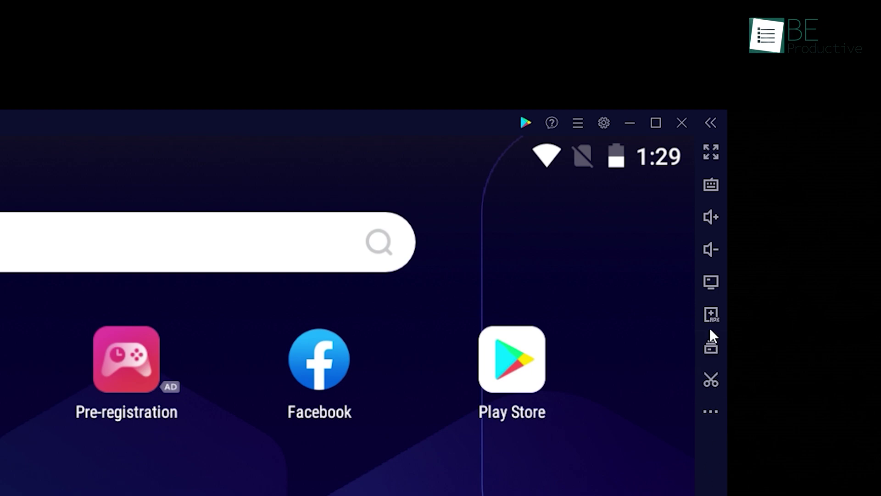
left_click(711, 185)
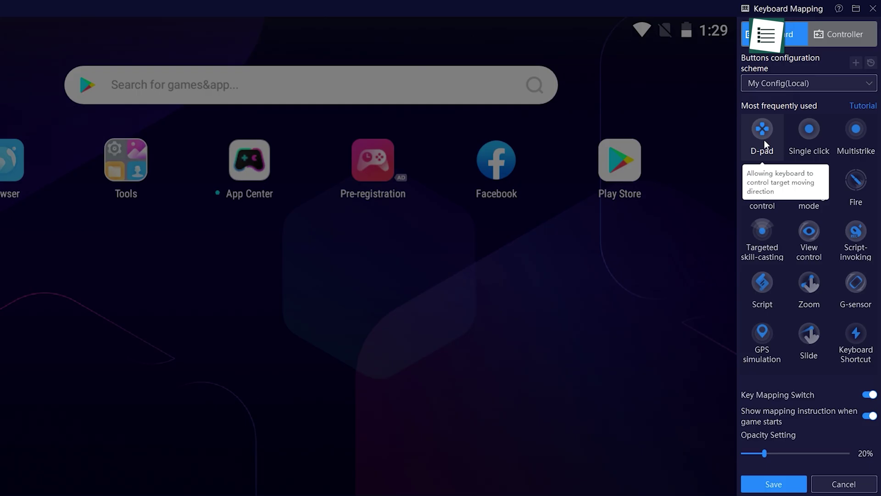
left_click(762, 130)
left_click_drag(285, 282, 18, 368)
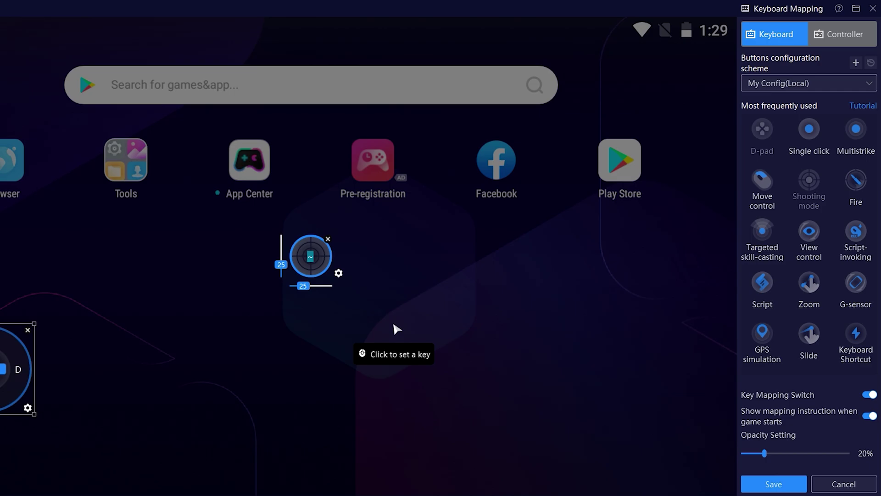
left_click(773, 484)
left_click(871, 132)
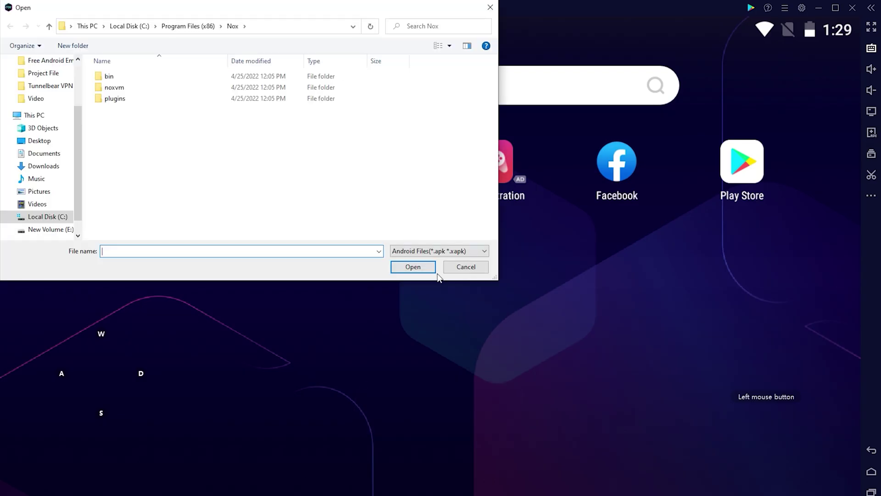
left_click(477, 265)
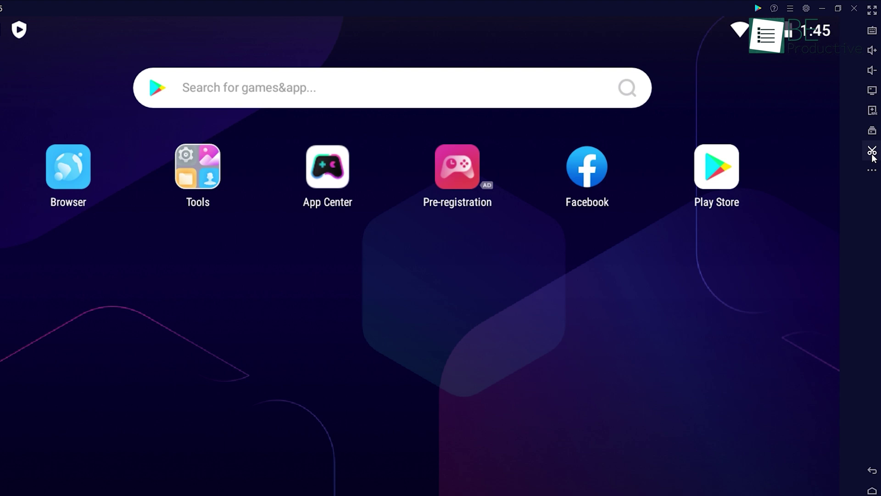
left_click(872, 152)
left_click(872, 169)
left_click(853, 91)
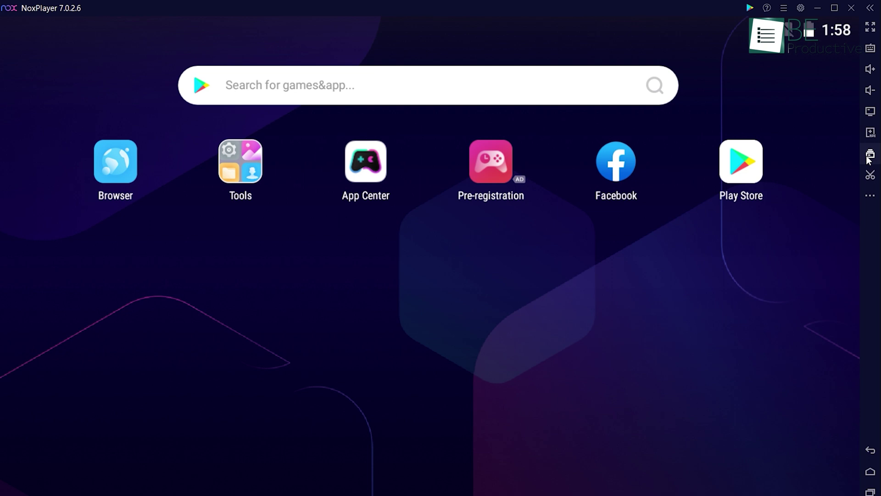
Step: Start and cancel adding an emulator in Multi-Drive Manager, then open Welcome to Google Play
left_click(869, 156)
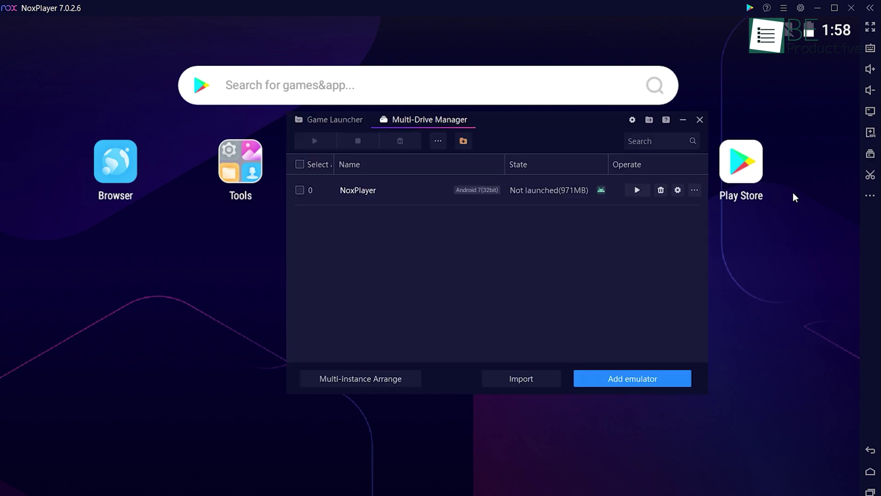
left_click(623, 381)
left_click(531, 242)
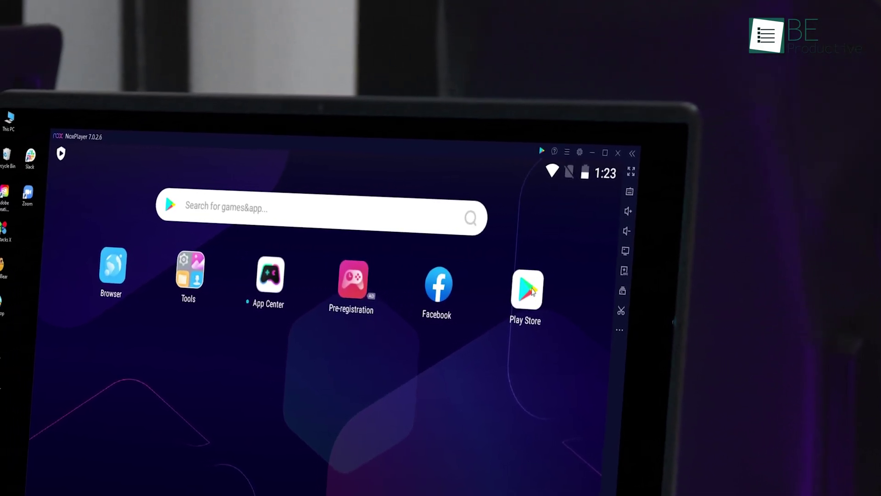
left_click(544, 288)
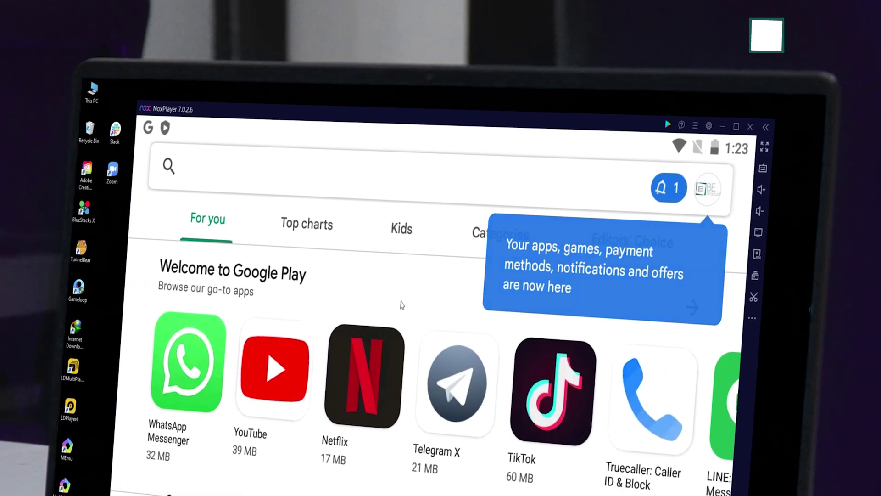
left_click(402, 305)
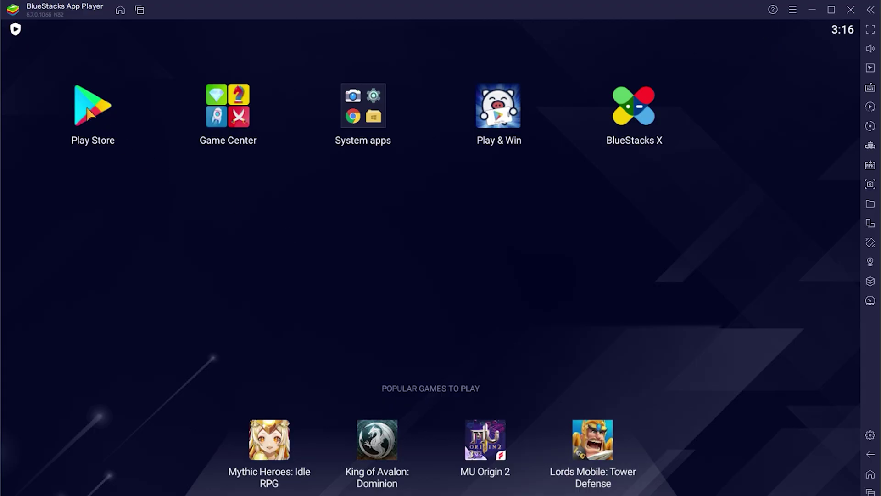
Step: Launch BlueStacks' Play Store and then Game Center
left_click(89, 113)
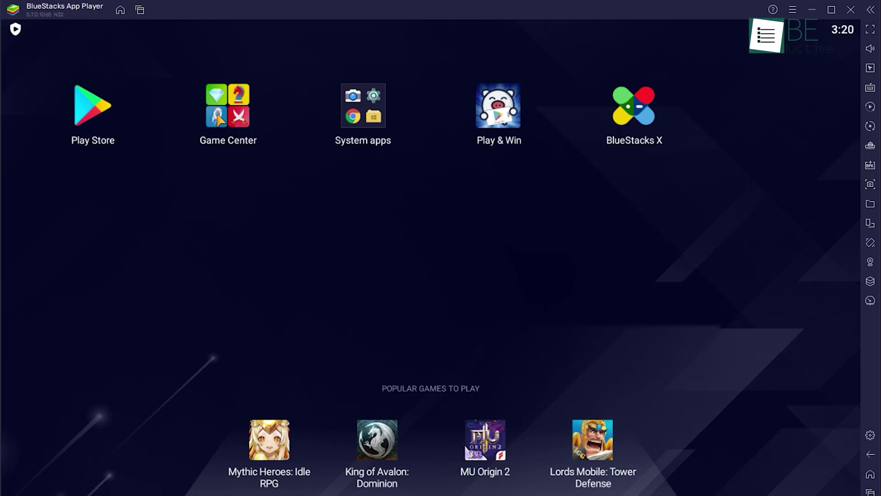
left_click(221, 118)
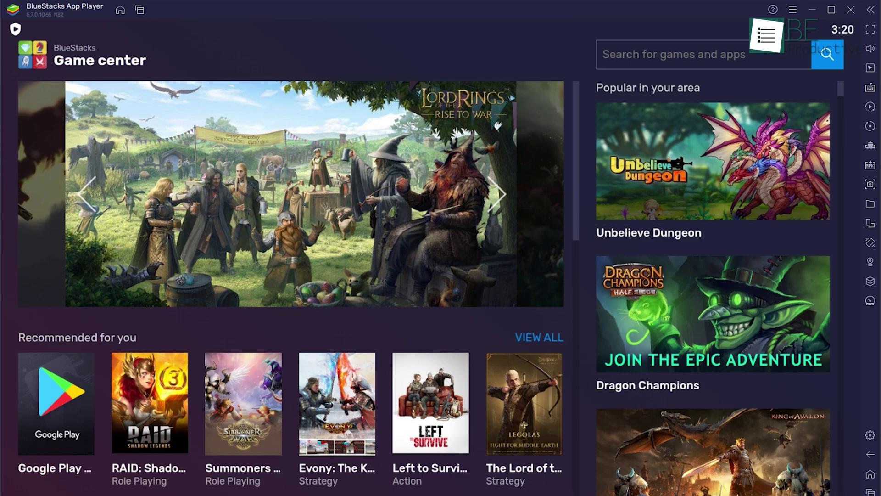
scroll(586, 286, "down", 3)
scroll(553, 298, "down", 3)
scroll(553, 299, "down", 3)
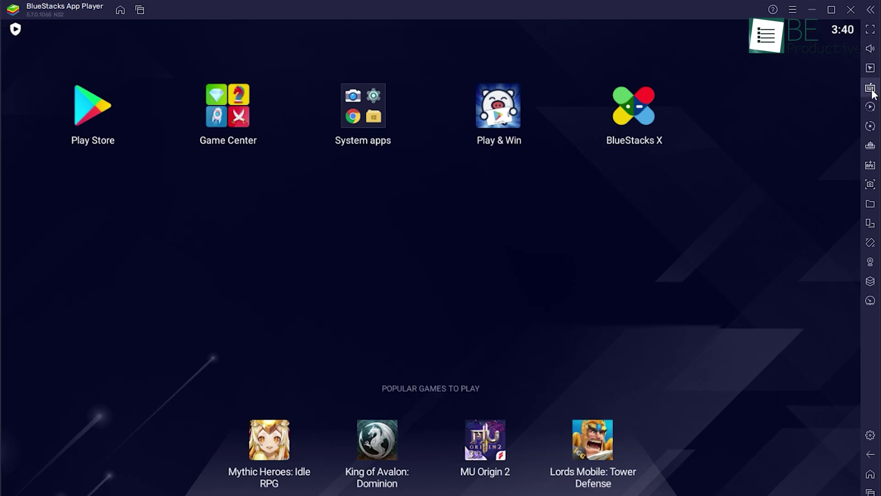
Step: Show game controls, open and close the macro manager, take a screenshot, and start a new instance
left_click(870, 90)
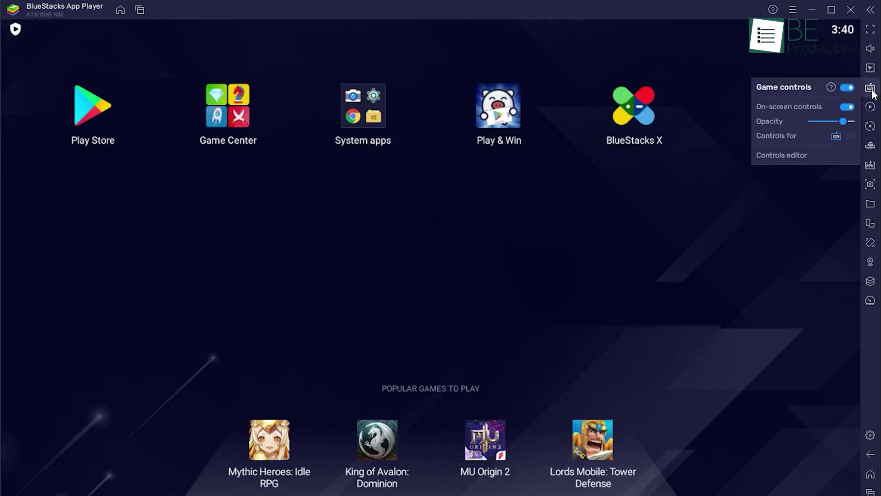
left_click(871, 108)
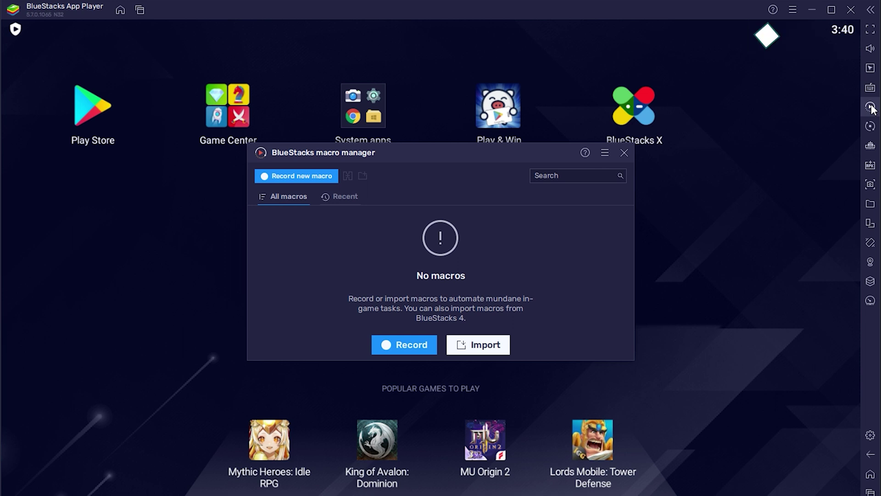
left_click(625, 155)
left_click(872, 186)
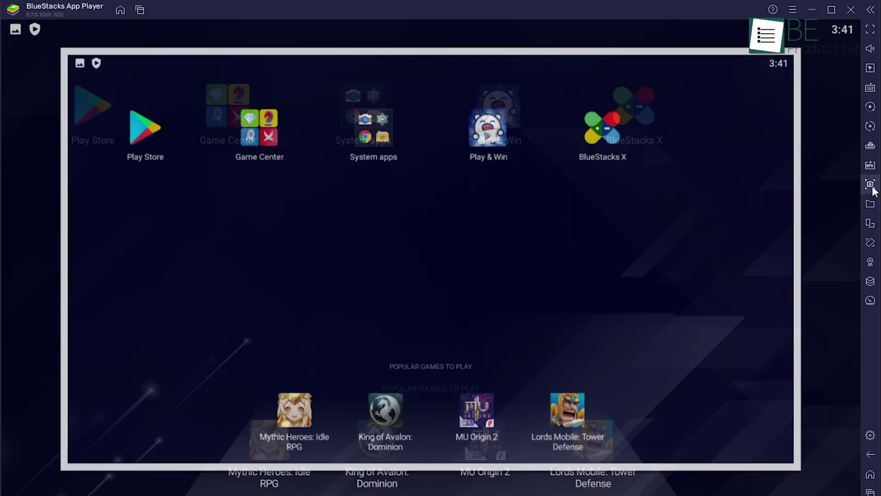
left_click(874, 288)
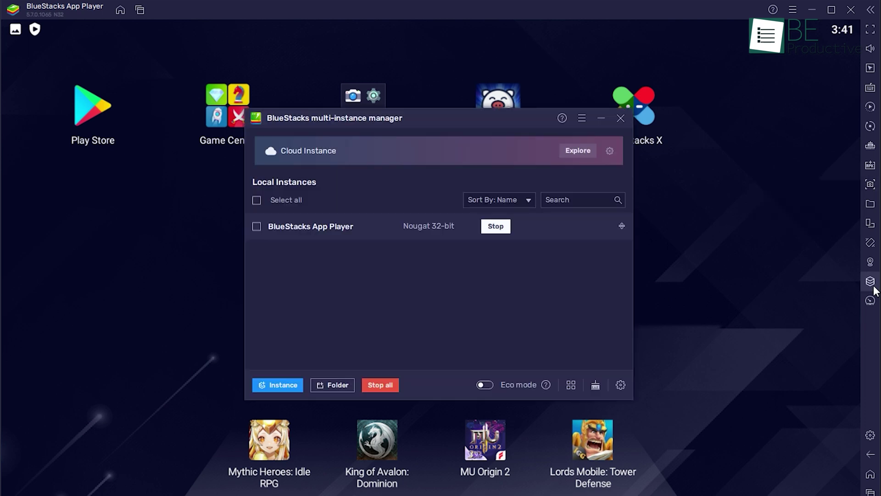
left_click(272, 384)
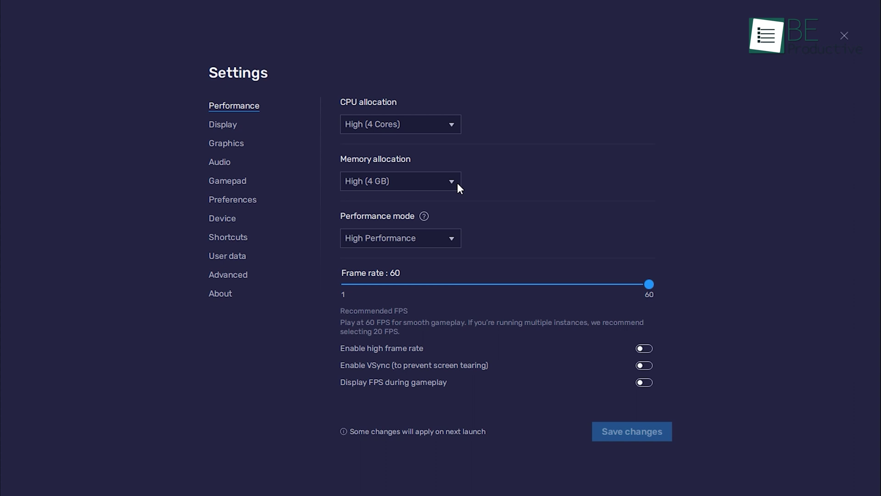
Step: Review CPU, memory, performance mode and frame rate options, then enable VSync
left_click(446, 125)
left_click(453, 177)
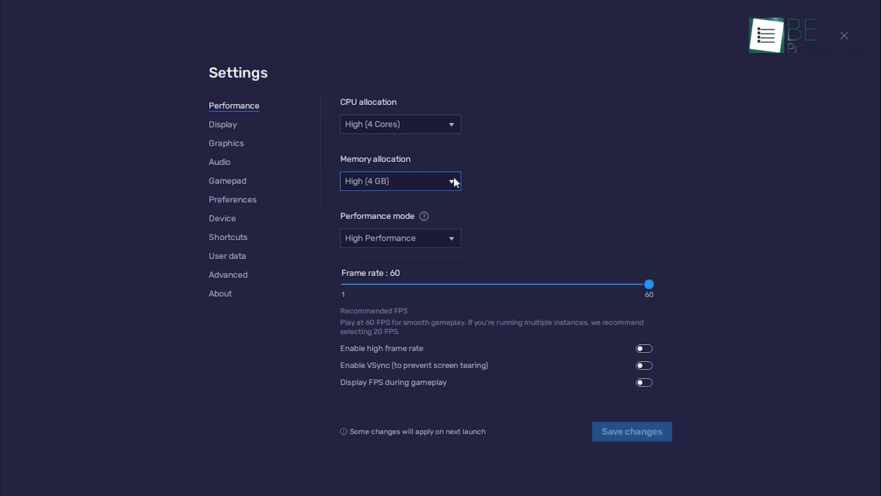
left_click(405, 237)
left_click(404, 275)
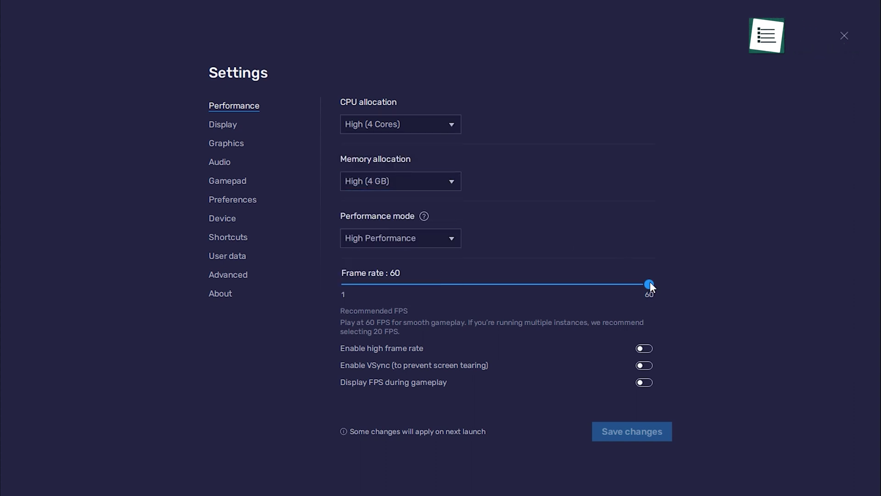
left_click_drag(649, 284, 597, 288)
left_click(643, 365)
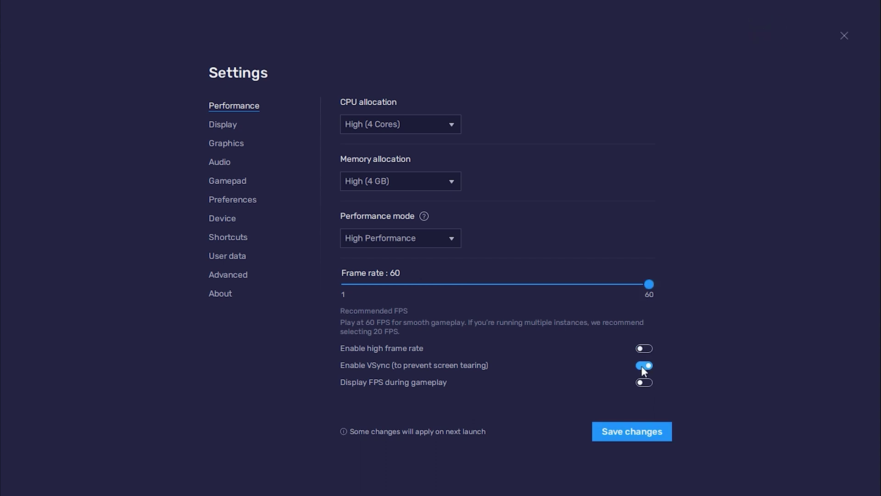
Step: Set the display to 1920 x 1080 resolution and 320 DPI (High) pixel density
left_click(222, 124)
left_click(383, 168)
left_click(473, 172)
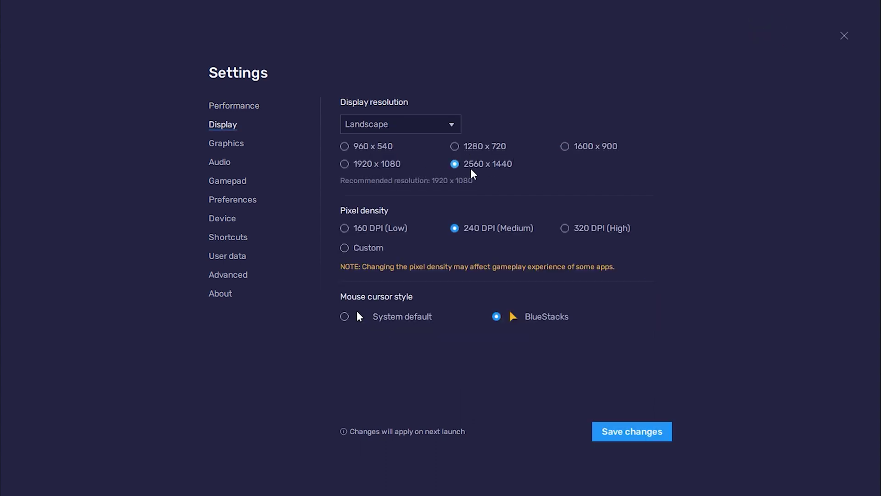
left_click(373, 172)
left_click(564, 230)
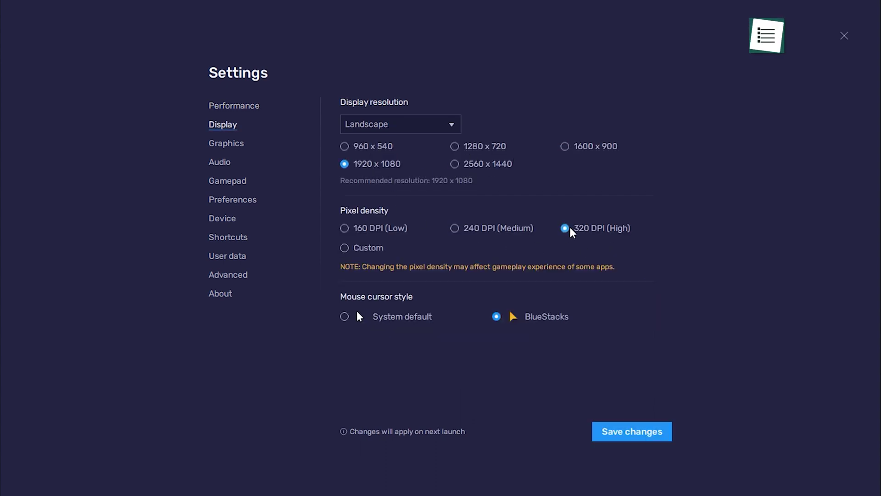